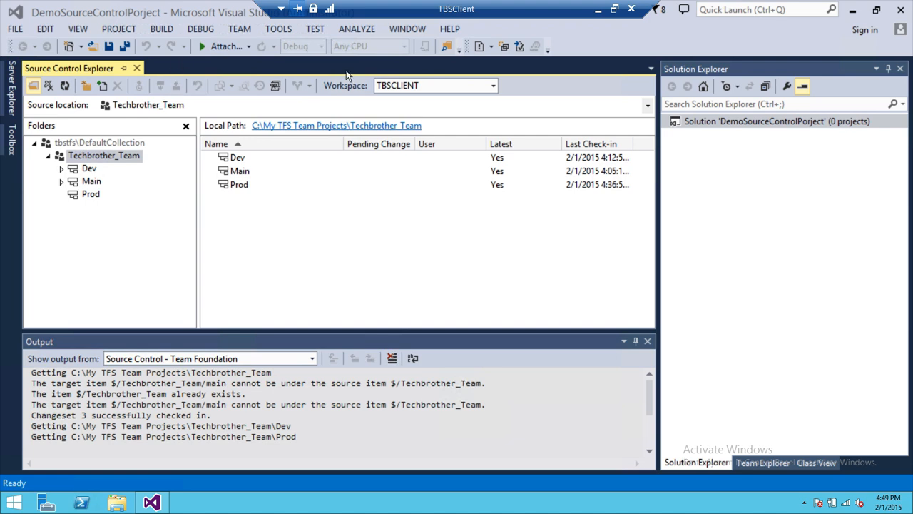
Step: Start a new project from the File menu and show the Visual C# templates in the template tree
{"action": "left_click", "coordinate": [16, 30]}
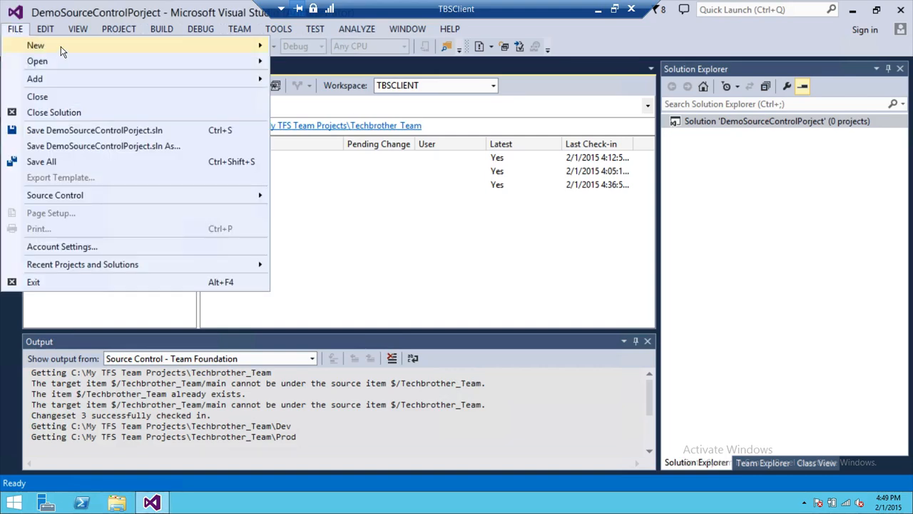
{"action": "mouse_move", "coordinate": [62, 51]}
{"action": "left_click", "coordinate": [330, 50]}
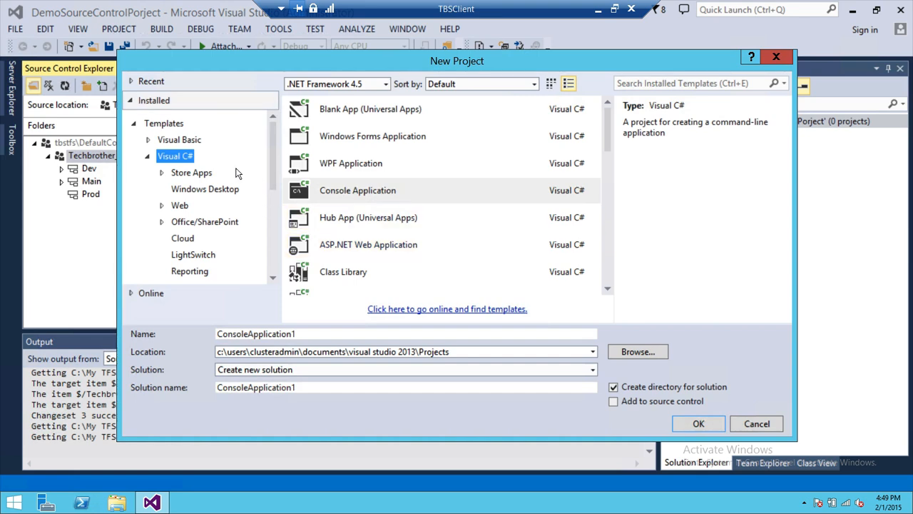
{"action": "left_click_drag", "start_coordinate": [272, 163], "coordinate": [269, 246]}
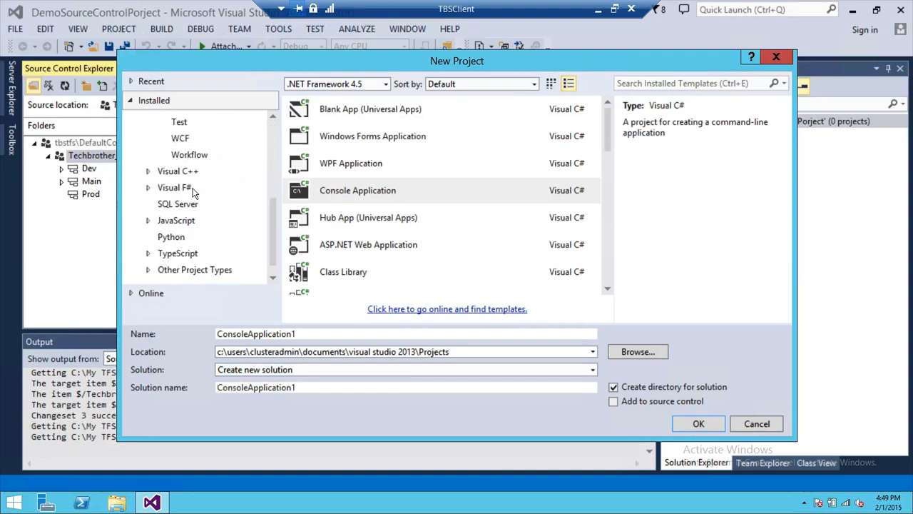
{"action": "left_click", "coordinate": [188, 174]}
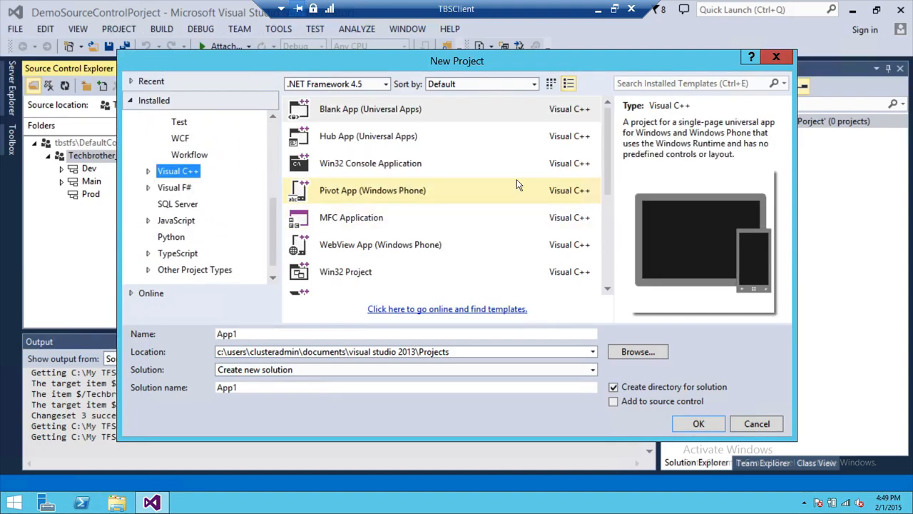
{"action": "scroll", "coordinate": [231, 253], "scroll_direction": "down", "scroll_amount": 1}
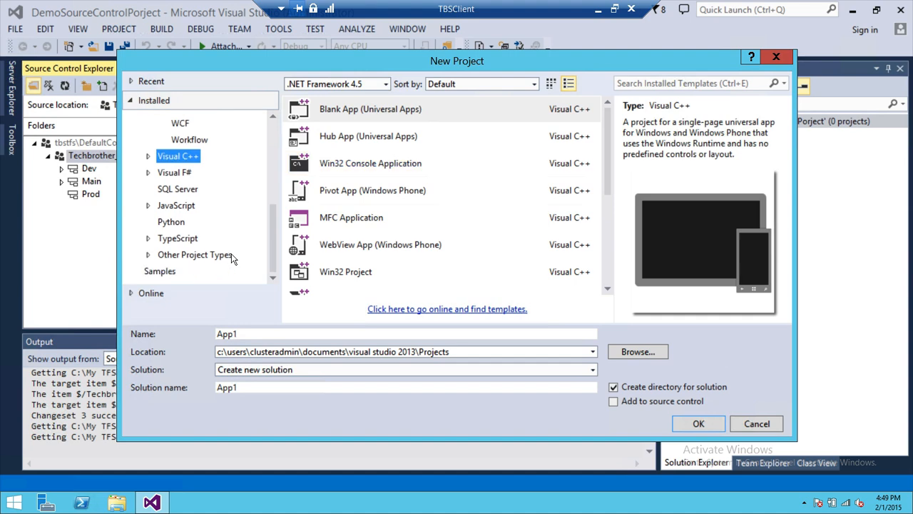
{"action": "scroll", "coordinate": [238, 243], "scroll_direction": "up", "scroll_amount": 4}
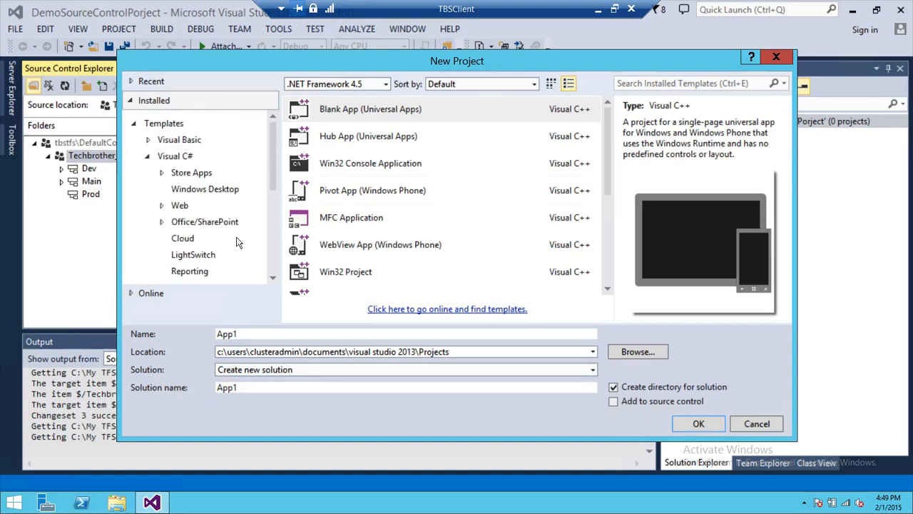
{"action": "left_click", "coordinate": [184, 156]}
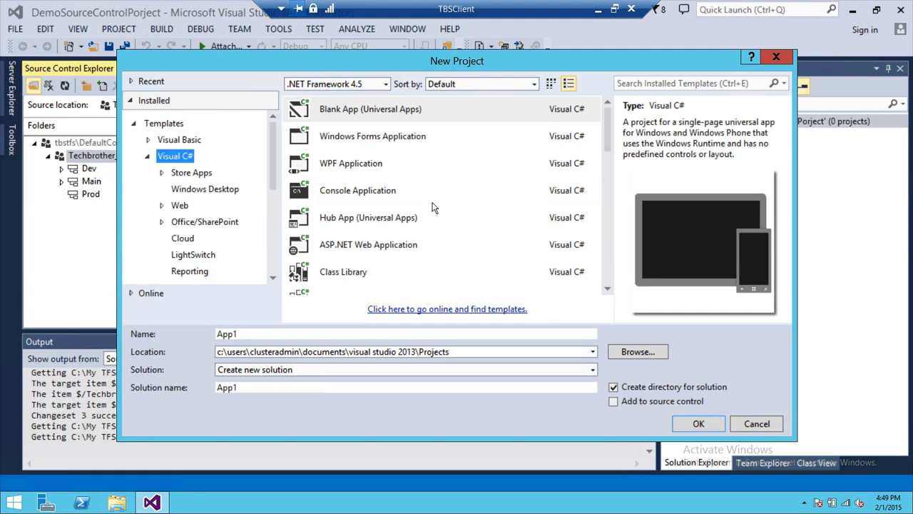
Step: Create a Console Application project named MyFirstCsharpproject
{"action": "left_click", "coordinate": [367, 191]}
{"action": "left_click_drag", "start_coordinate": [311, 334], "coordinate": [103, 333]}
{"action": "type", "text": "MyFirst"}
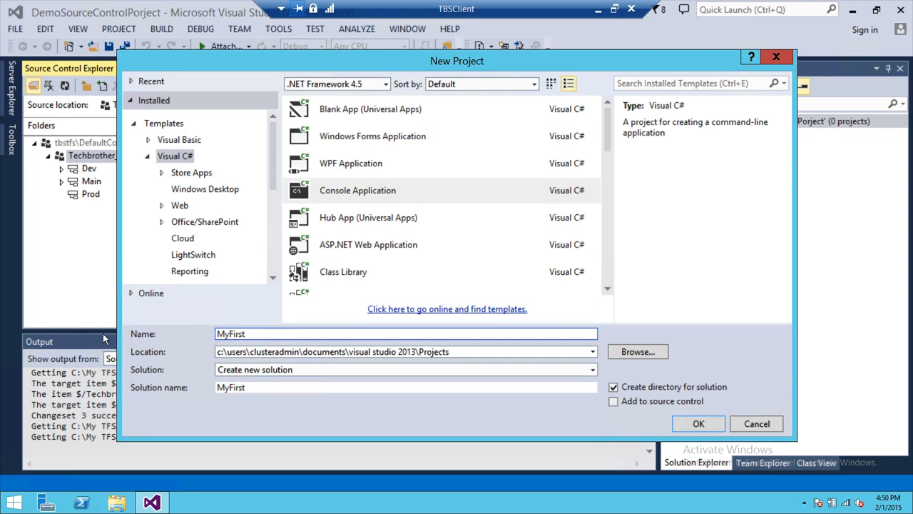
{"action": "type", "text": "Cs"}
{"action": "type", "text": "harp"}
{"action": "type", "text": "Demo"}
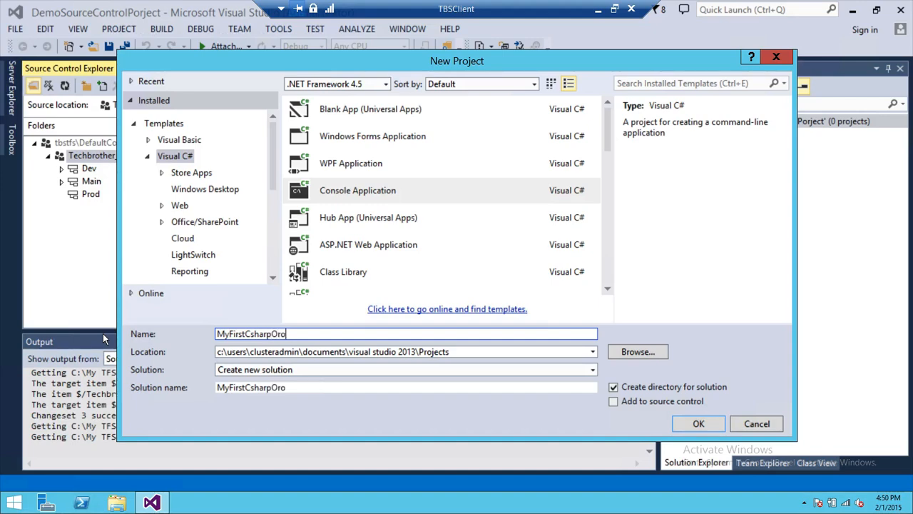
{"action": "key", "text": "BackSpace"}
{"action": "key", "text": "BackSpace"}
{"action": "key", "text": "BackSpace"}
{"action": "key", "text": "BackSpace"}
{"action": "type", "text": "project"}
{"action": "left_click", "coordinate": [709, 428]}
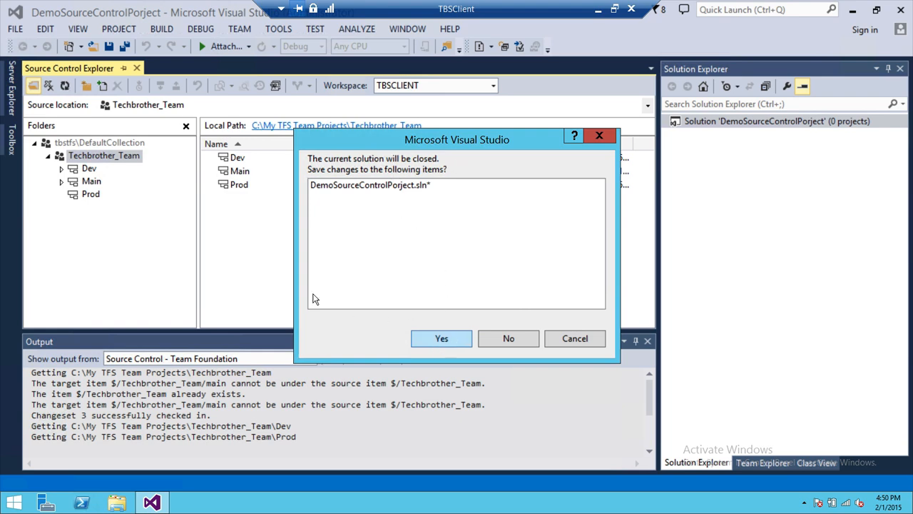
Step: Save DemoSourceControlPorject.sln, then select MyFirstCsharpproject in Solution Explorer
{"action": "left_click", "coordinate": [447, 337]}
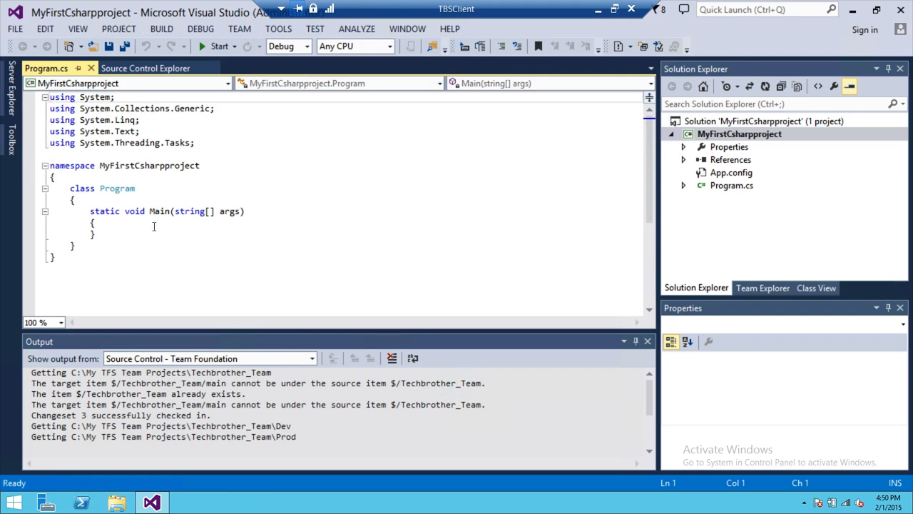
{"action": "left_click", "coordinate": [802, 136]}
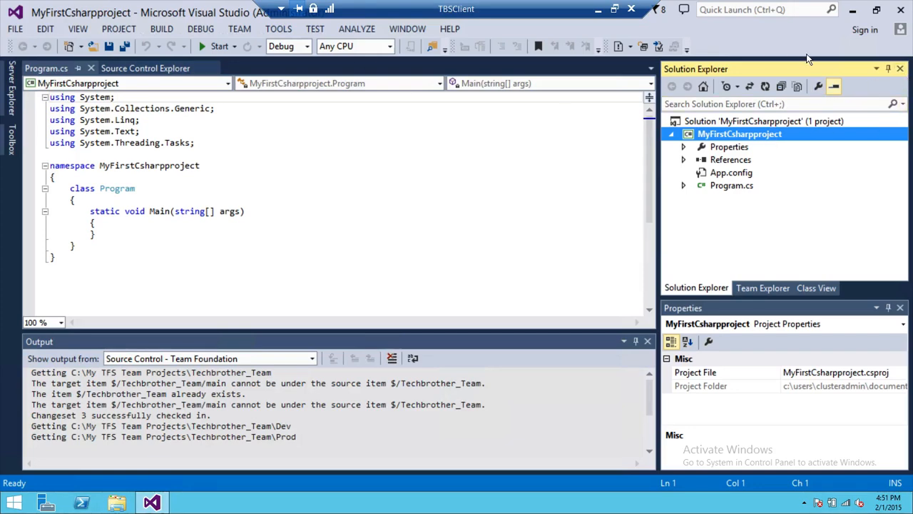
{"action": "left_click", "coordinate": [900, 68]}
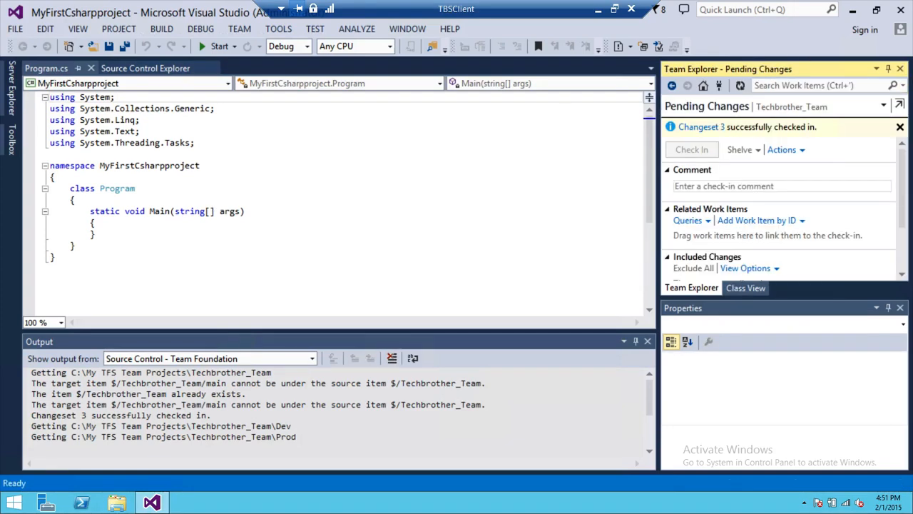
{"action": "left_click", "coordinate": [78, 29]}
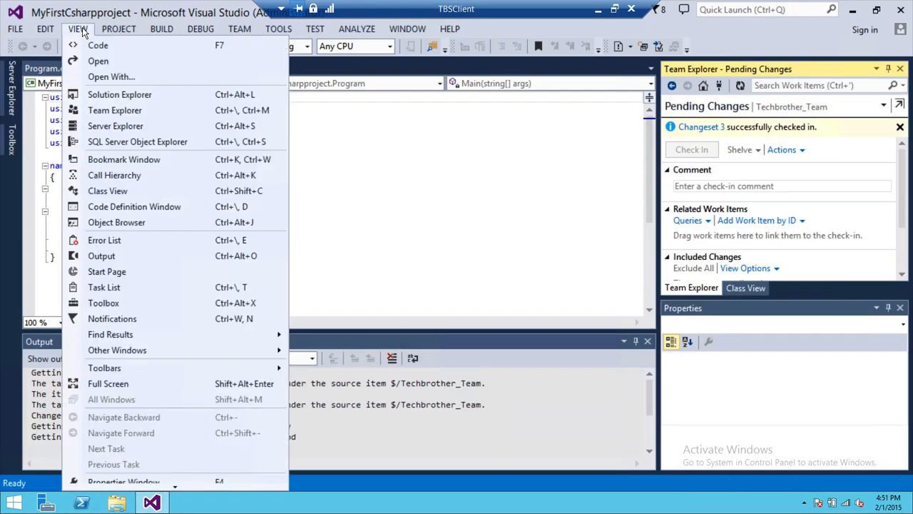
{"action": "left_click", "coordinate": [119, 96]}
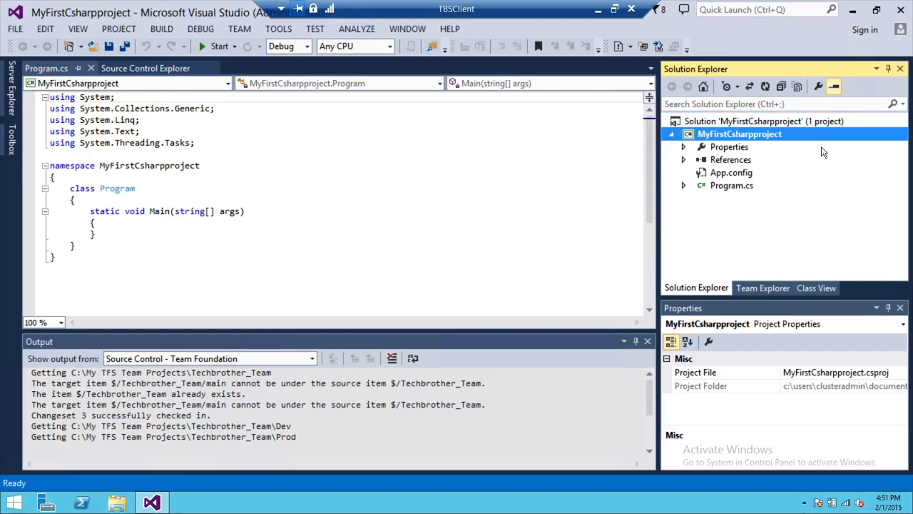
Step: Add the MyFirstCsharpproject solution to source control from the project's Source Control menu
{"action": "right_click", "coordinate": [770, 142]}
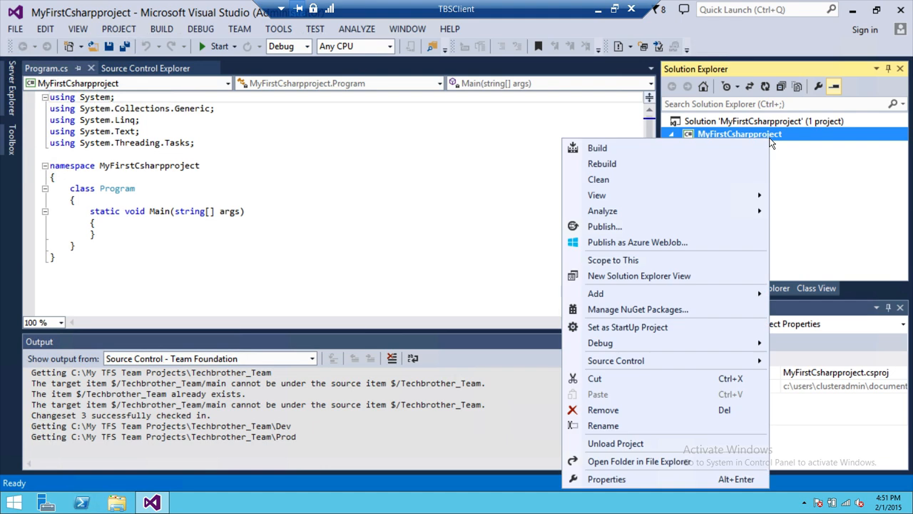
{"action": "mouse_move", "coordinate": [612, 370]}
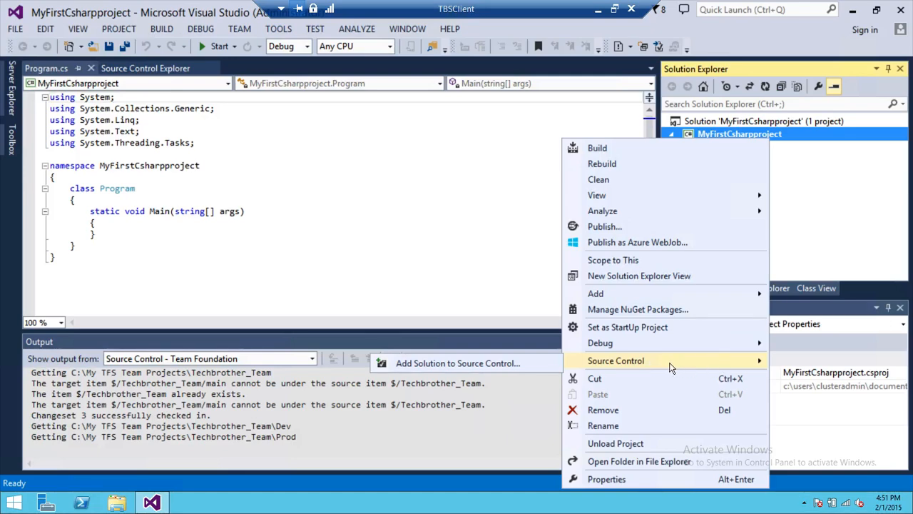
{"action": "left_click", "coordinate": [470, 365]}
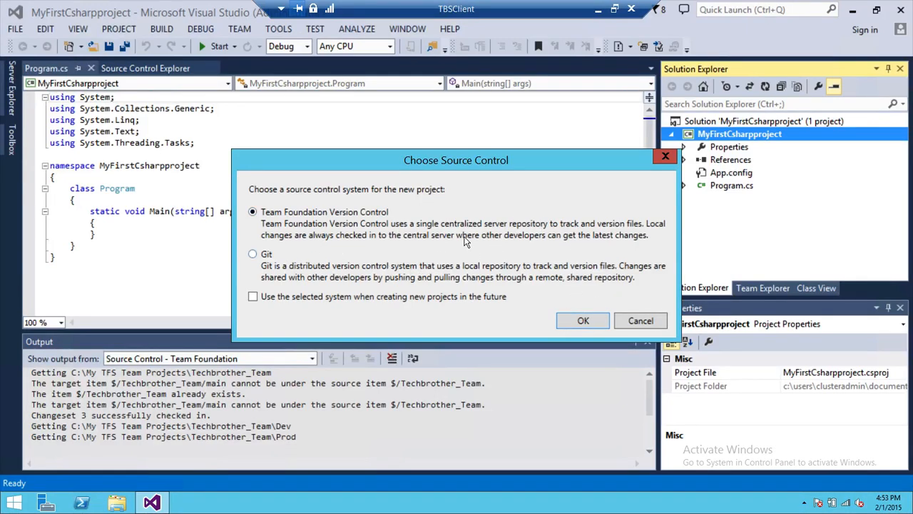
Step: Use Team Foundation Version Control and store the solution under $/Techbrother_Team/Main
{"action": "left_click", "coordinate": [578, 320]}
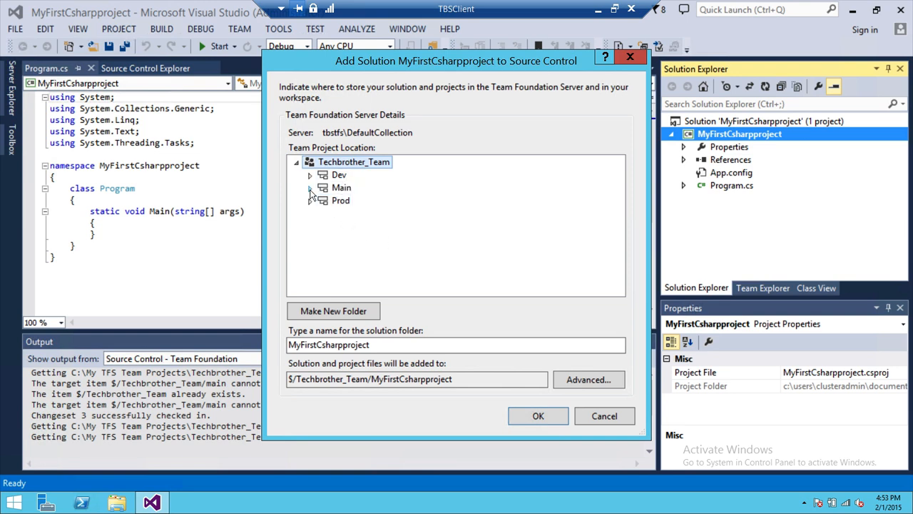
{"action": "left_click", "coordinate": [344, 188]}
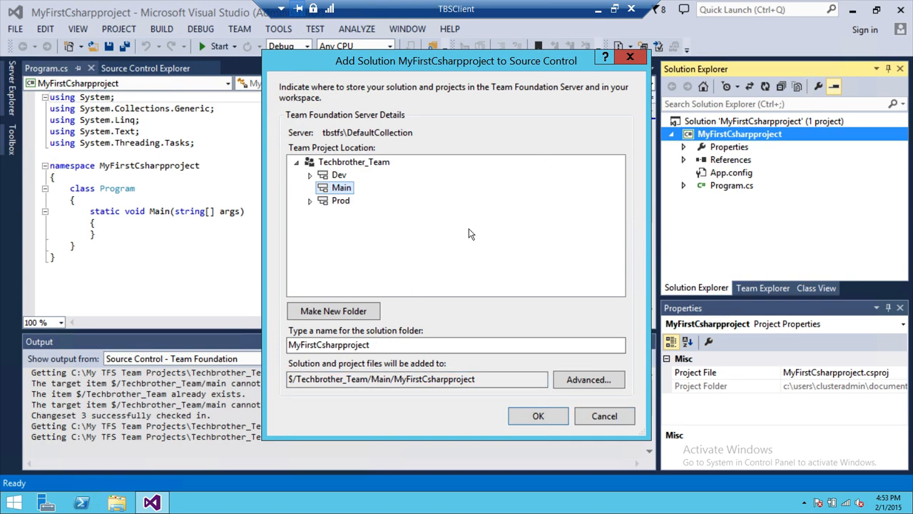
{"action": "left_click", "coordinate": [543, 414]}
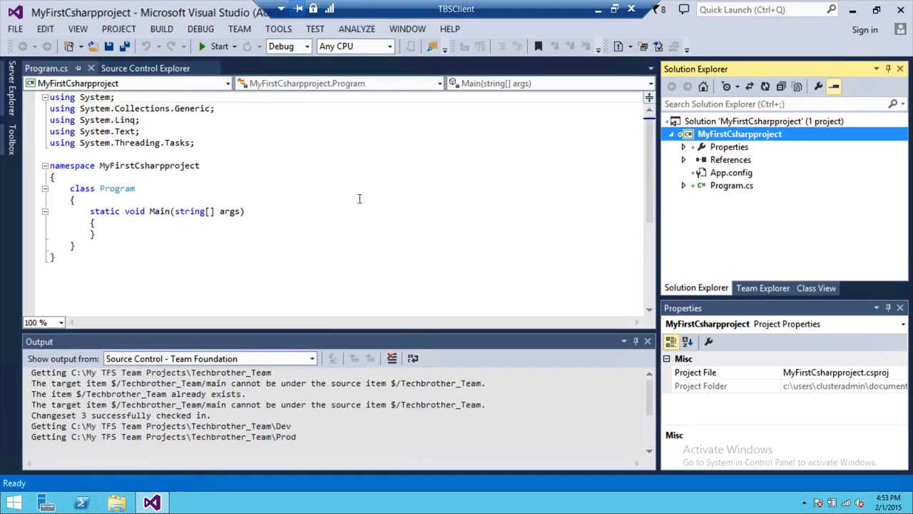
Step: In Source Control Explorer, expand Main and select the MyFirstCsharpproject folder
{"action": "left_click", "coordinate": [164, 68]}
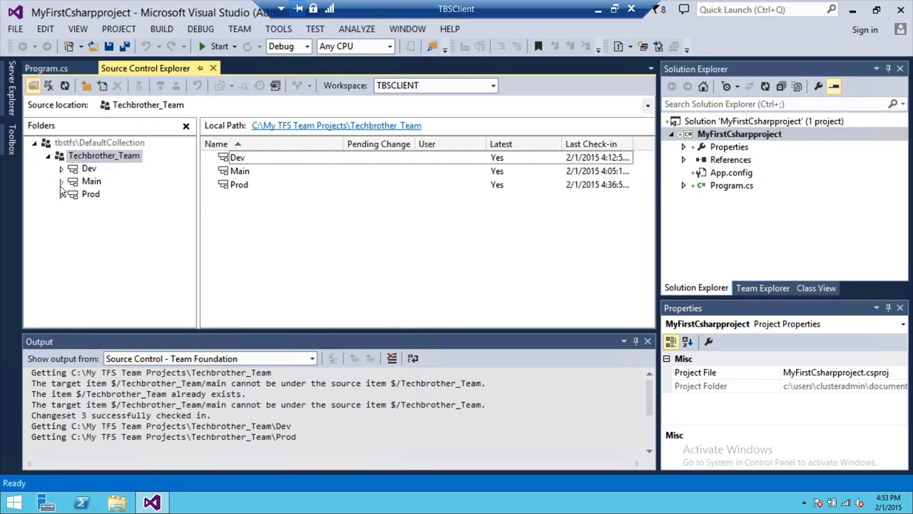
{"action": "left_click", "coordinate": [61, 182]}
{"action": "left_click", "coordinate": [140, 196]}
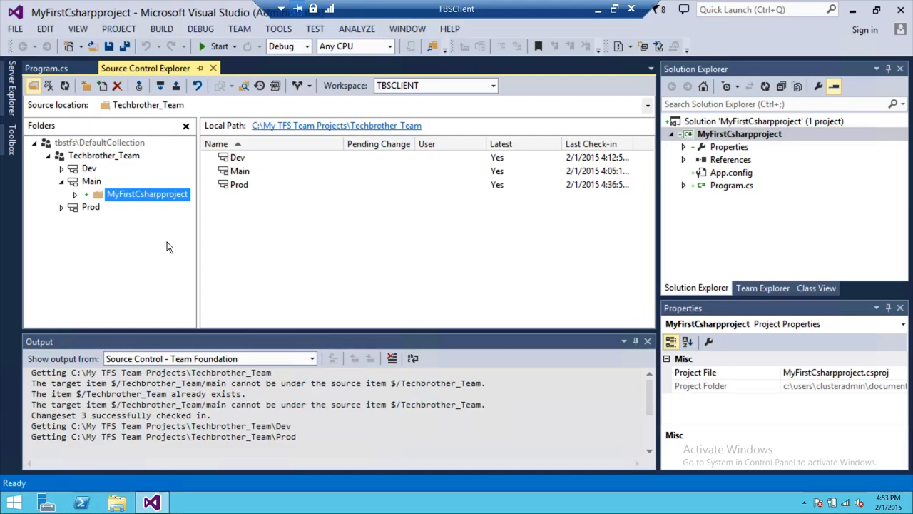